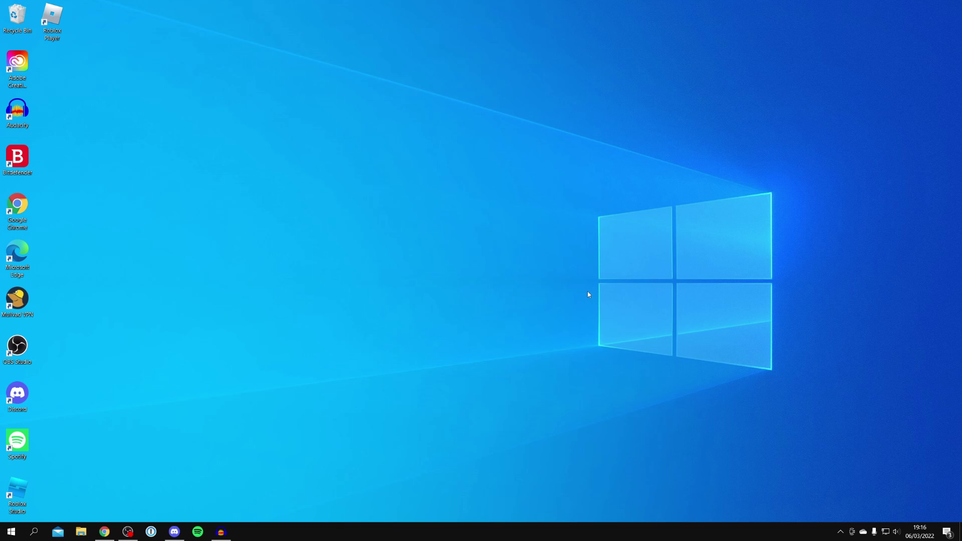
- Launch Google Chrome from the taskbar so the Google homepage appears
left_click(104, 532)
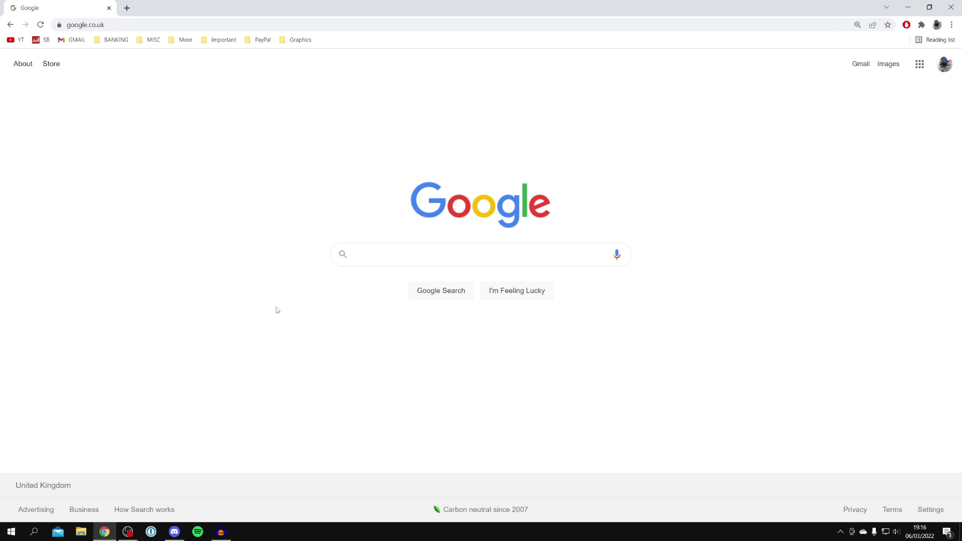
- Search Google for 'Forge' and open the 'Downloads for Minecraft Forge' result
left_click(389, 262)
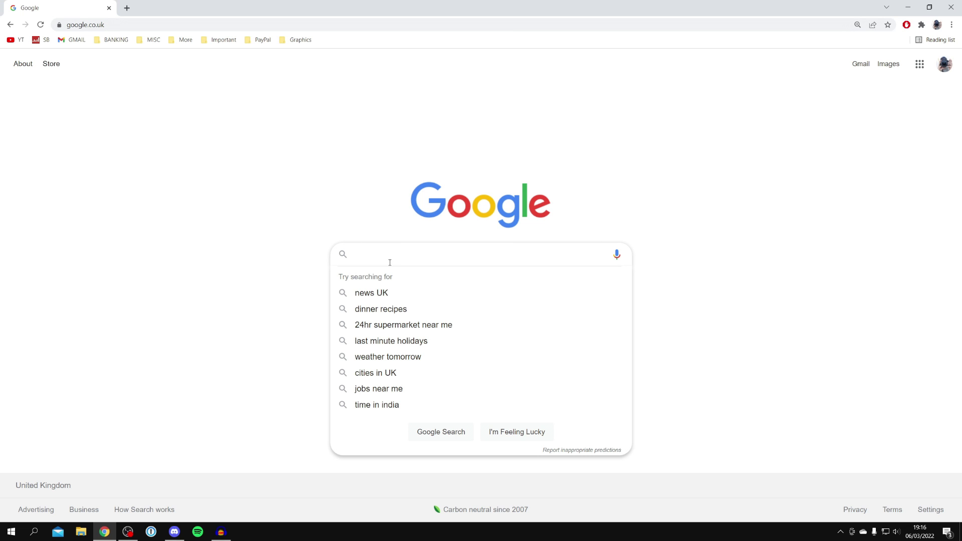
type("Forge")
key("Return")
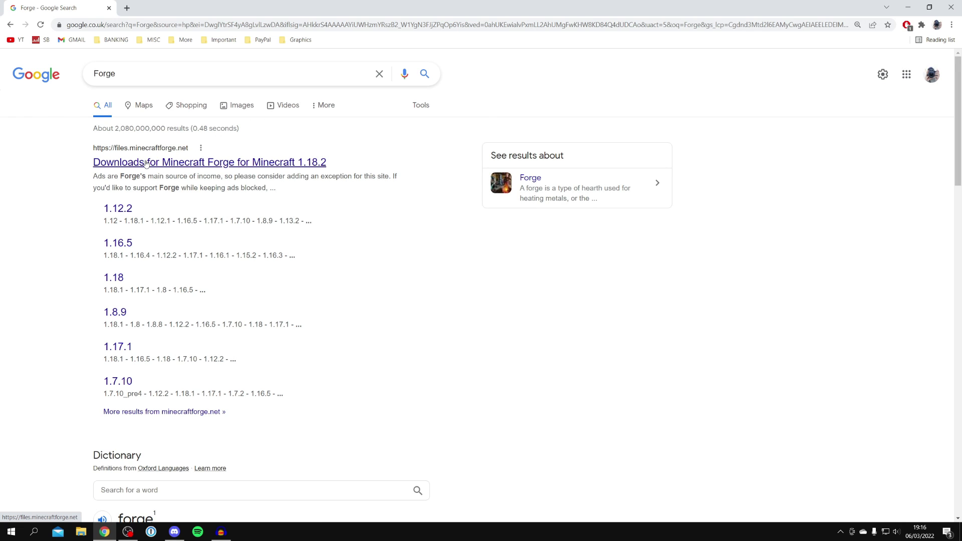
left_click(145, 164)
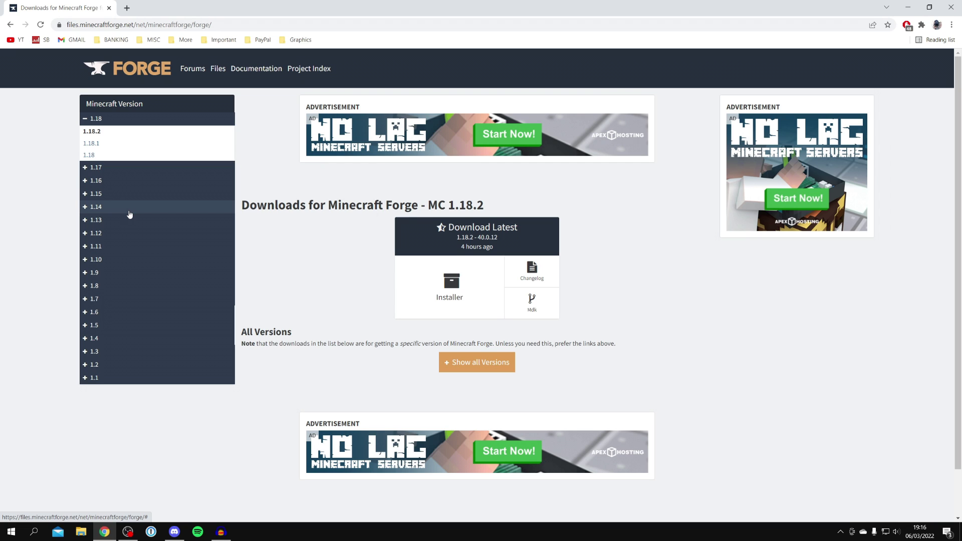
- Download the latest Forge 1.18.1 installer (39.1.2), skipping the ad, and return to the downloads page
left_click(93, 143)
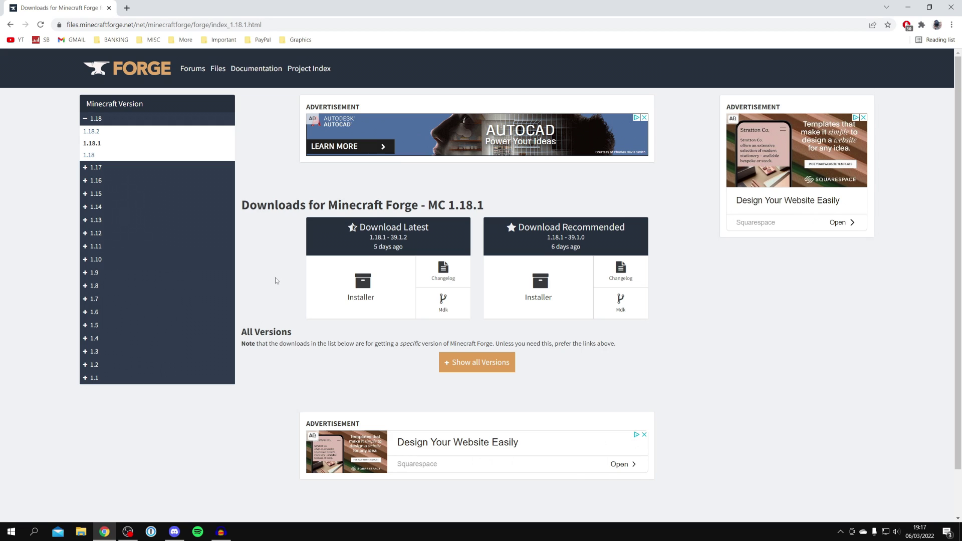
left_click(398, 301)
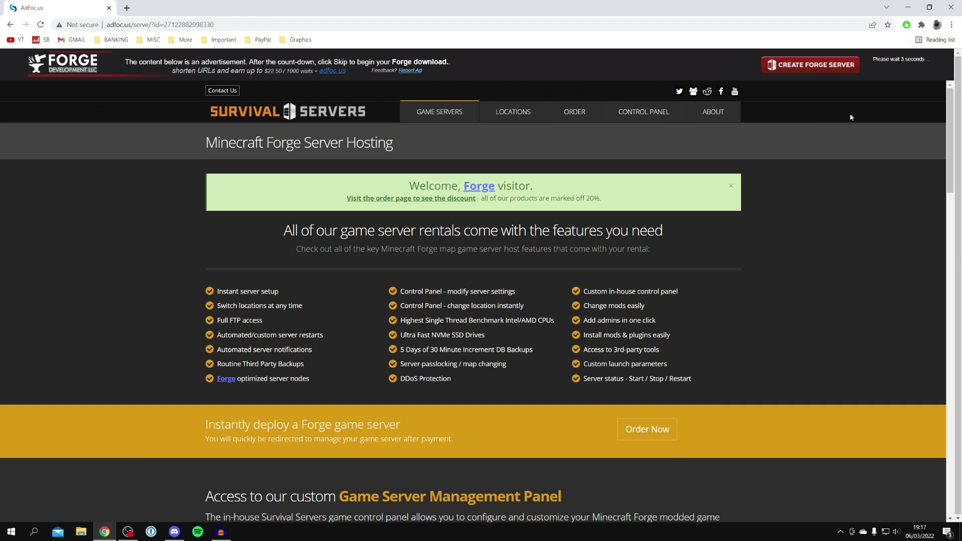
left_click(897, 68)
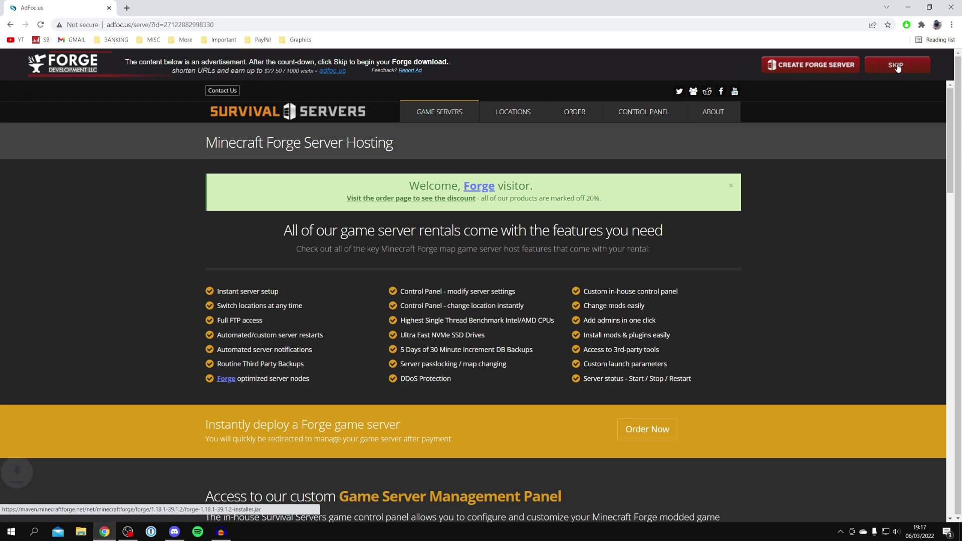
left_click(10, 25)
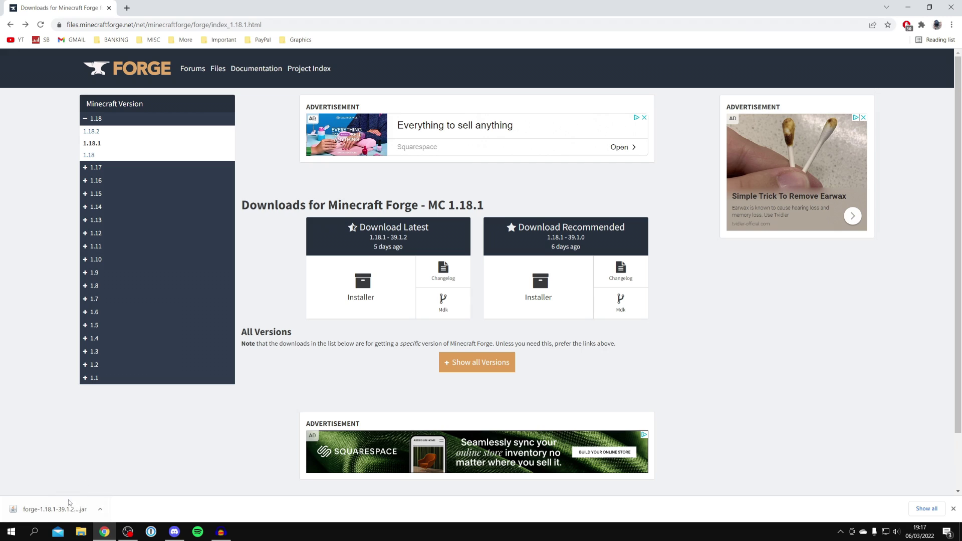
- Drag the downloaded Forge installer jar from Chrome onto the desktop, then minimise Chrome
left_click(100, 511)
left_click(101, 512)
left_click_drag(234, 4, 542, 61)
left_click_drag(354, 337, 223, 131)
left_click_drag(119, 47, 71, 64)
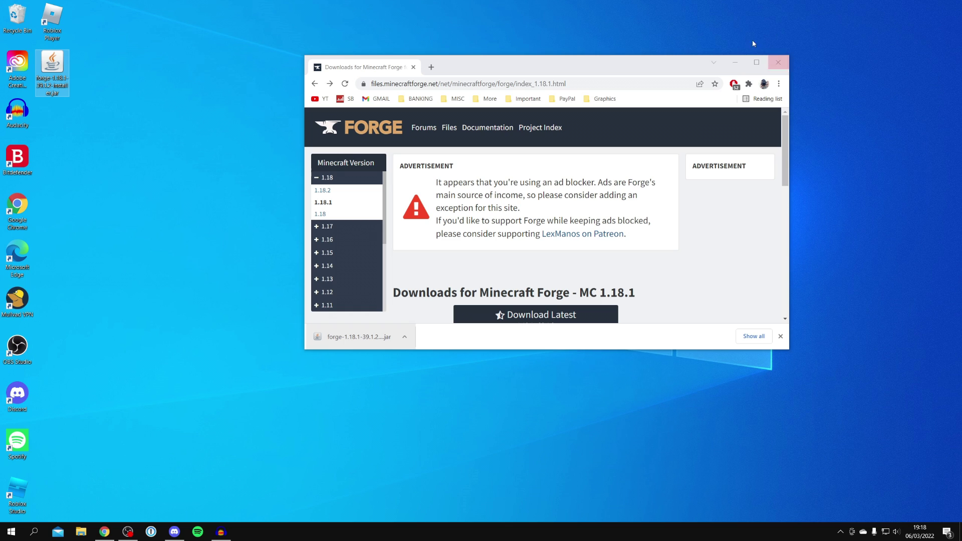
left_click(734, 64)
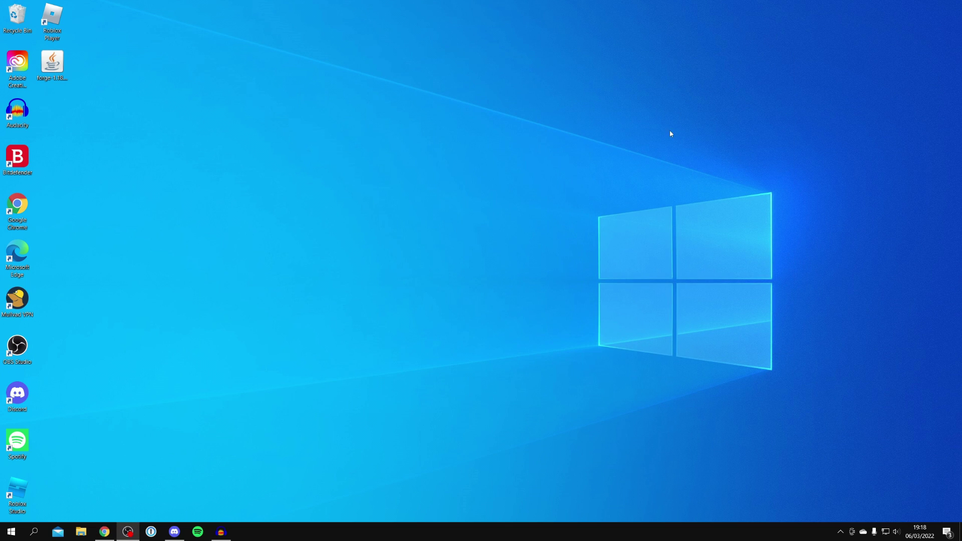
- Launch the Forge installer jar from the desktop, then close its window
left_click(48, 72)
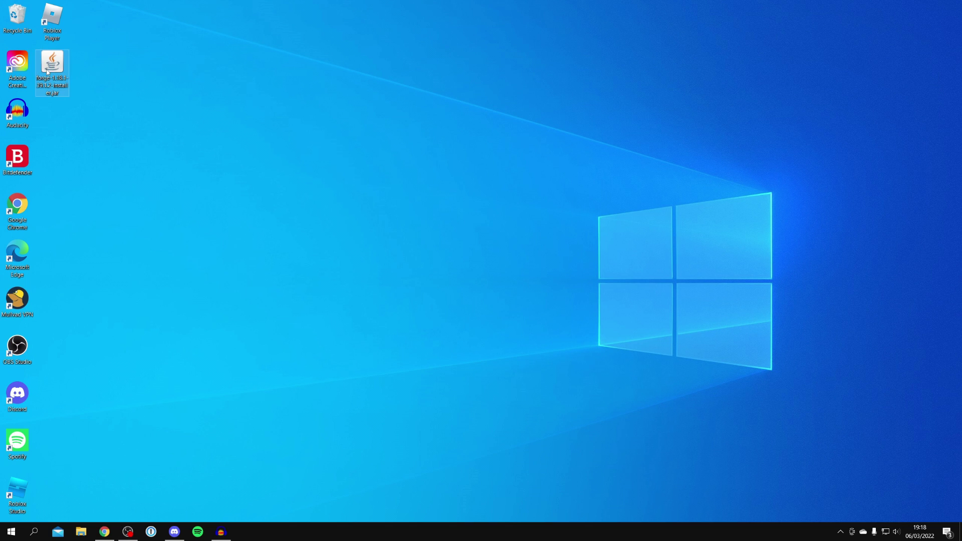
double_click(48, 72)
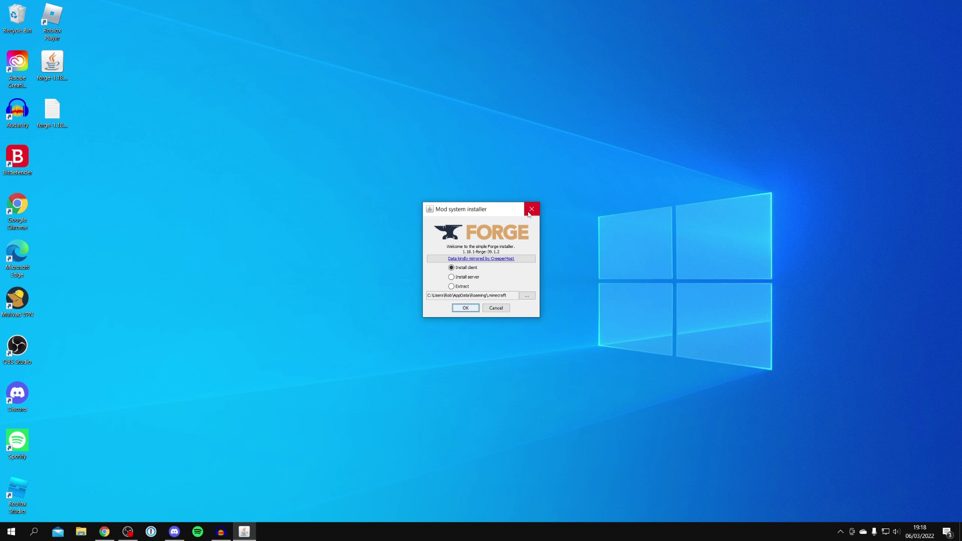
left_click(532, 209)
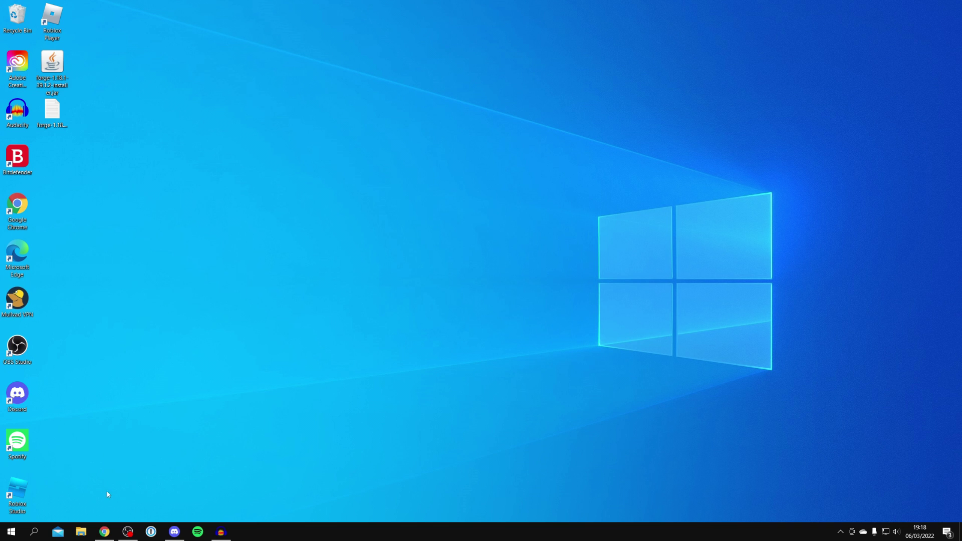
- Visit java.com in a new tab, open its 64-bit Java for Windows download page, then minimise Chrome
left_click(105, 532)
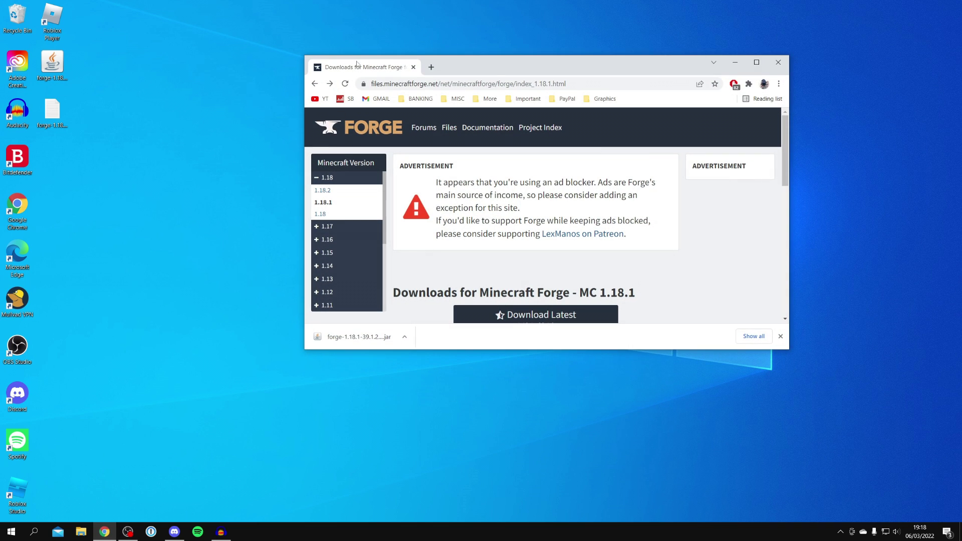
left_click(431, 66)
type("java")
key("Return")
left_click_drag(561, 64, 538, 0)
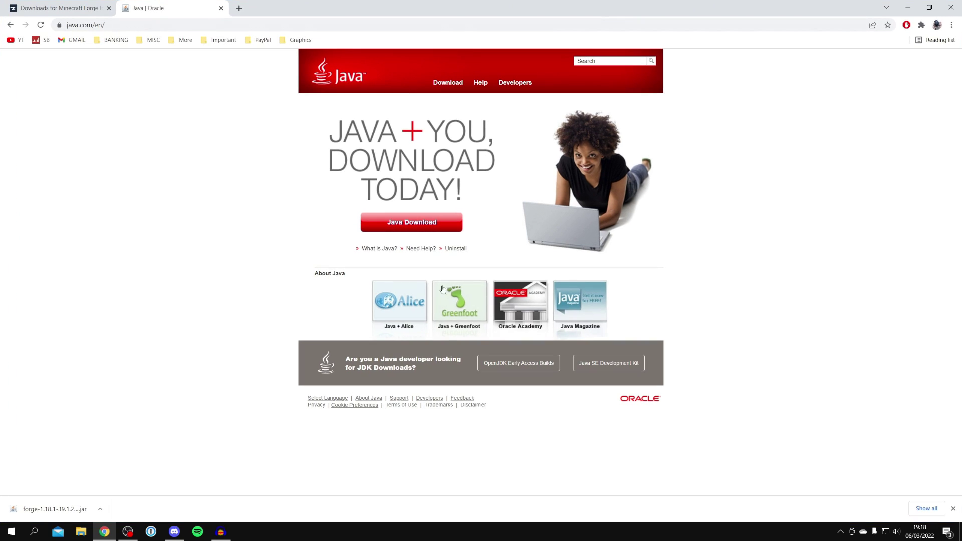
left_click(423, 223)
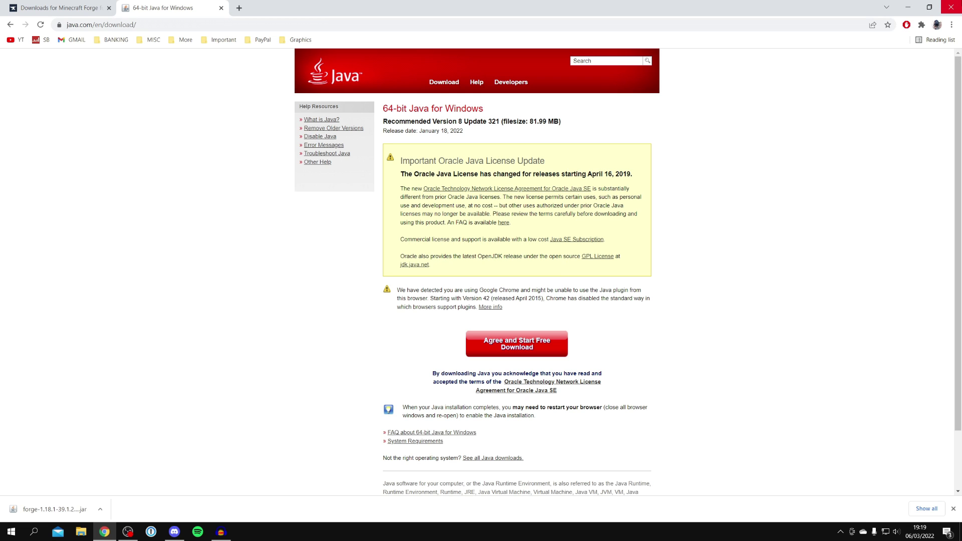
left_click(915, 4)
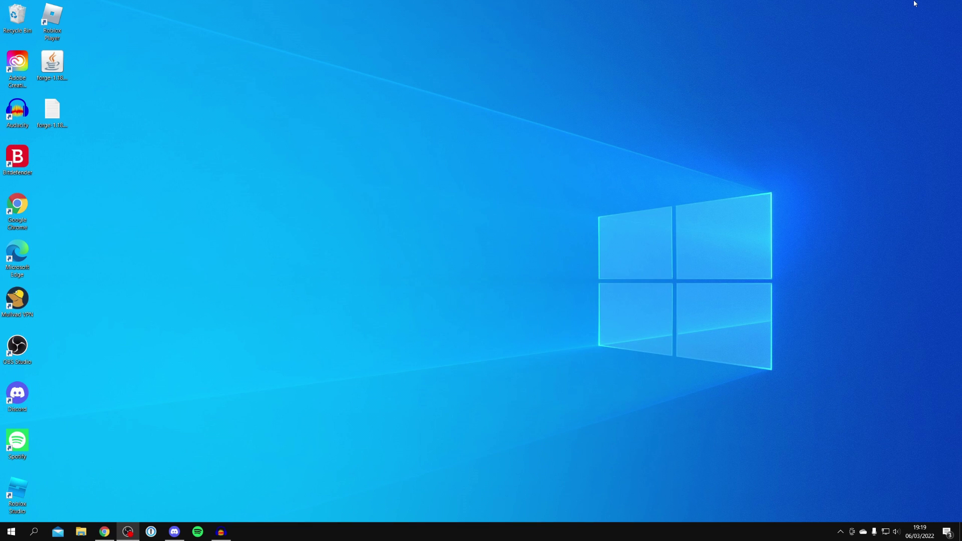
- Make .jar files always open with Java(TM) Platform SE binary, running the Forge installer
left_click(53, 64)
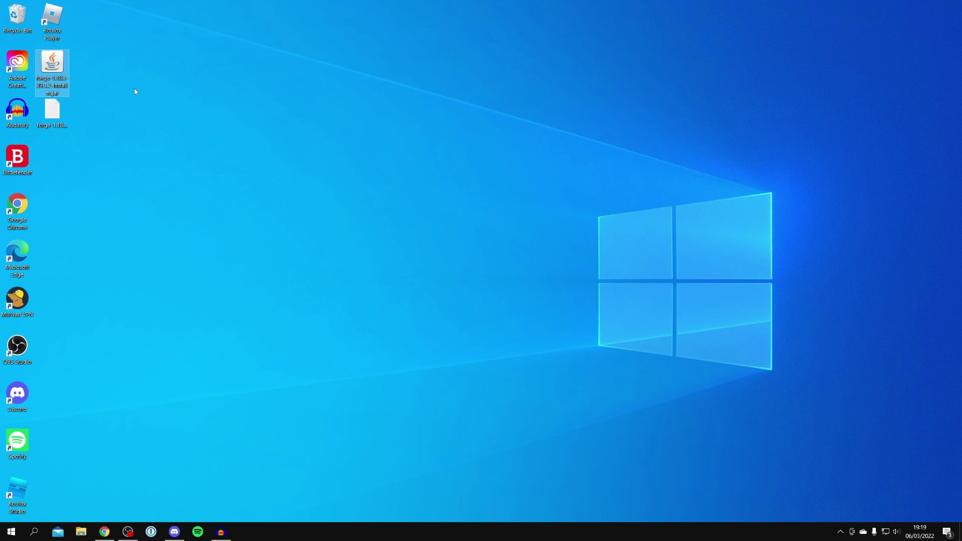
right_click(51, 73)
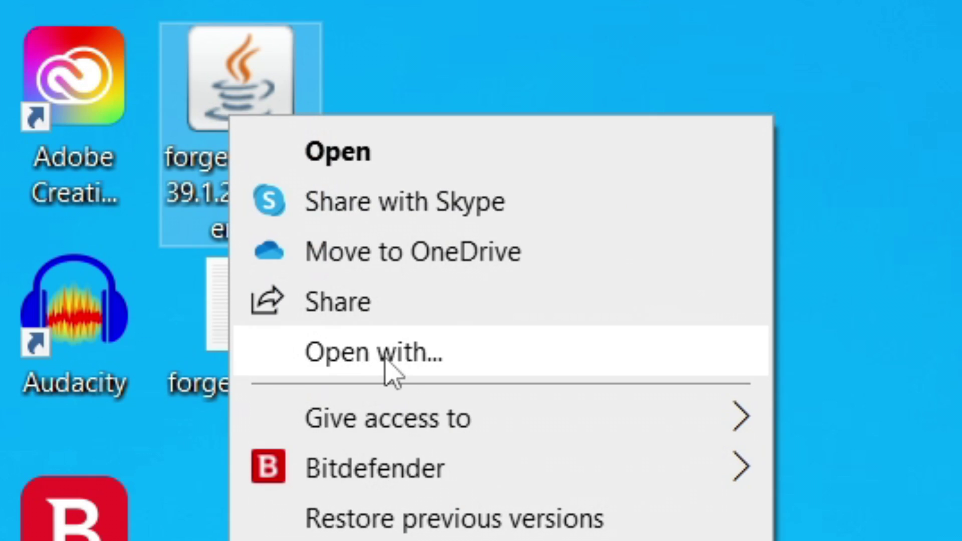
left_click(384, 357)
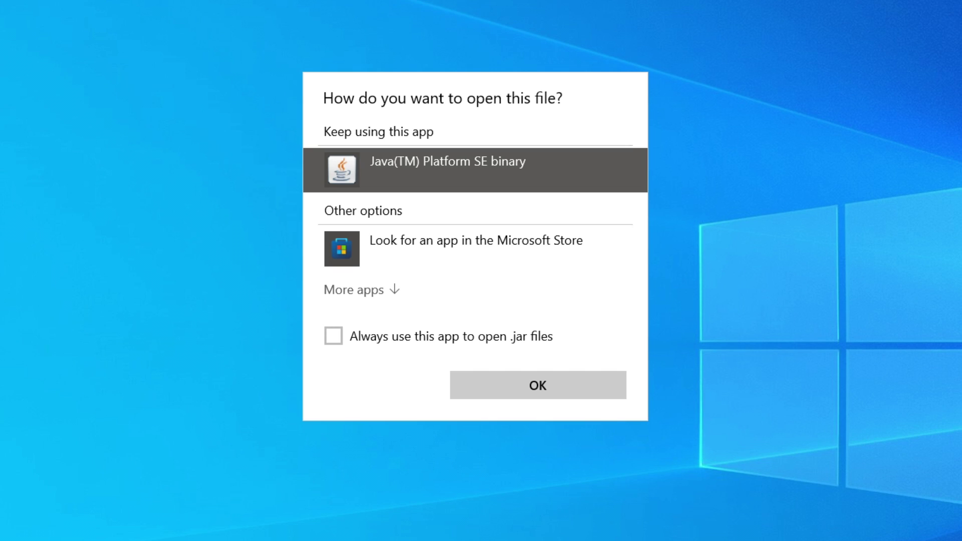
left_click(371, 291)
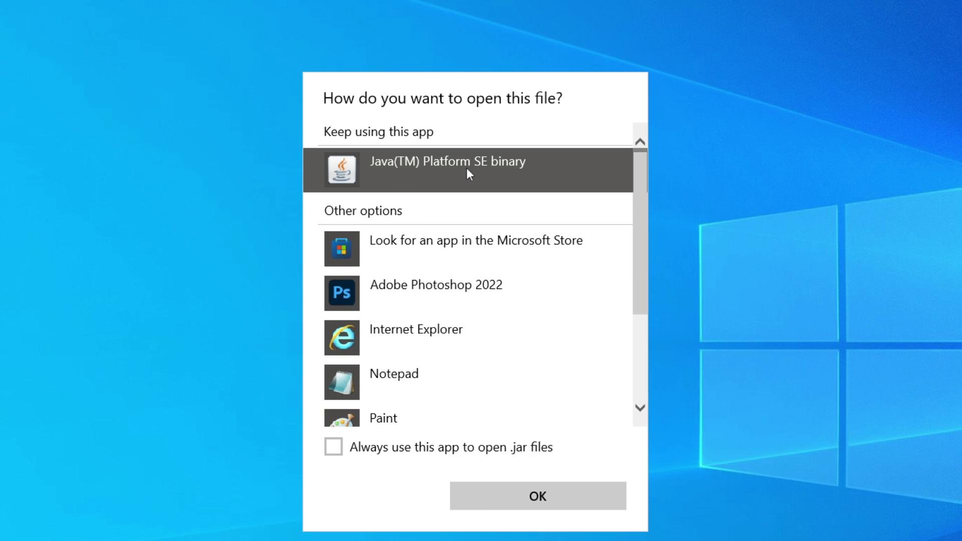
scroll(500, 232, "down", 3)
scroll(472, 290, "up", 3)
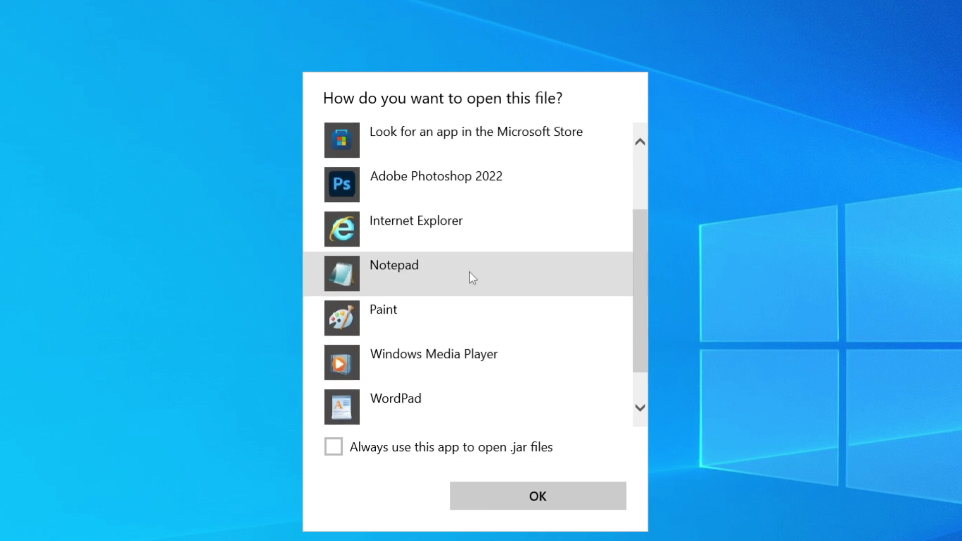
left_click(377, 453)
left_click(510, 499)
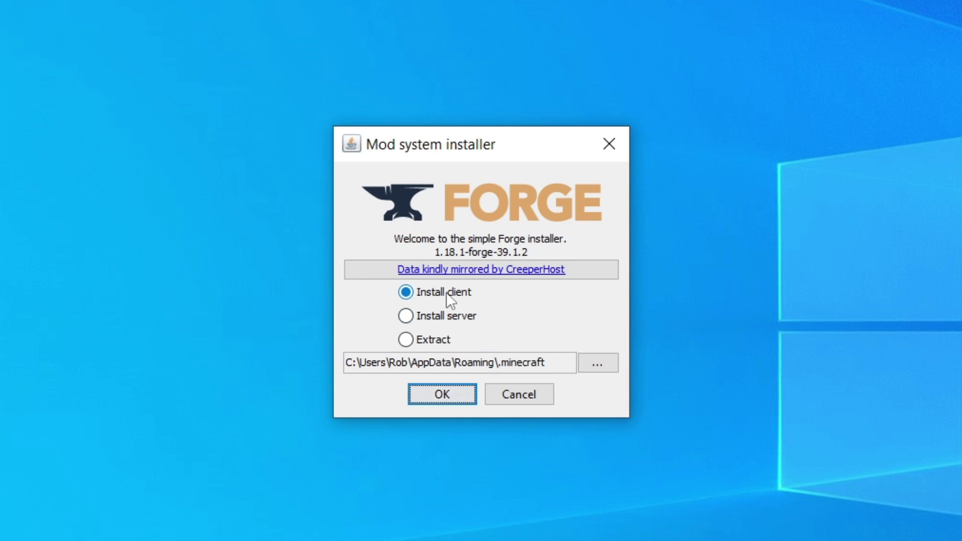
- Install the Forge 1.18.1-forge-39.1.2 client profile, then bring Chrome back on screen
left_click(466, 268)
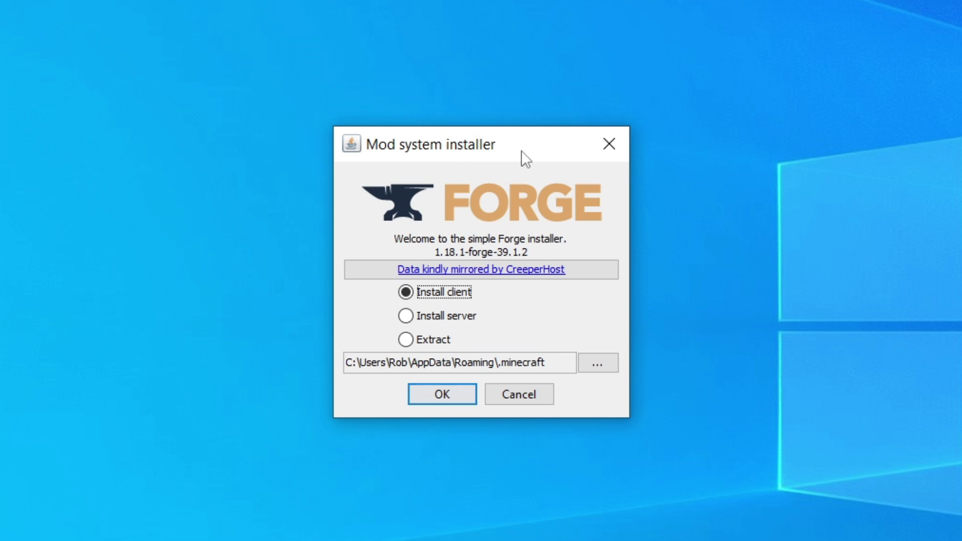
left_click(441, 394)
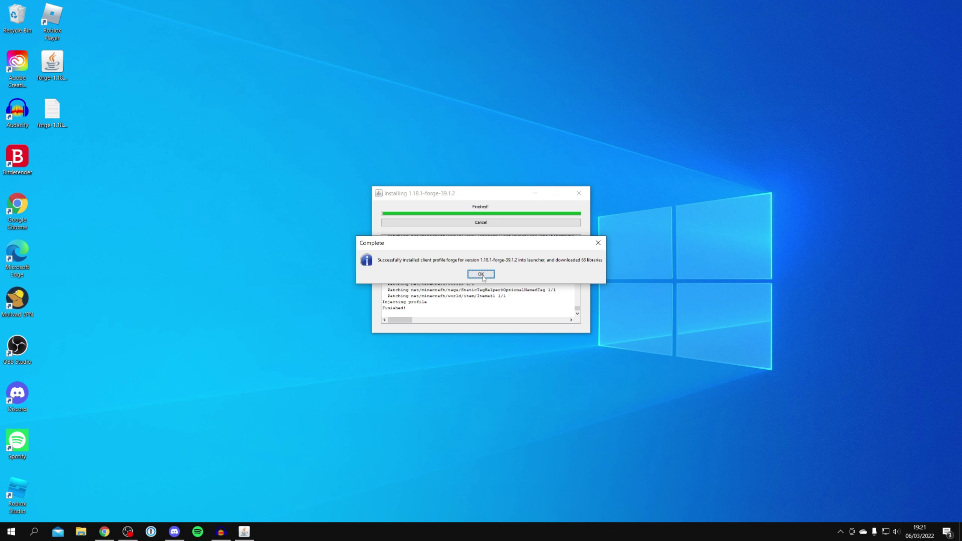
left_click(482, 275)
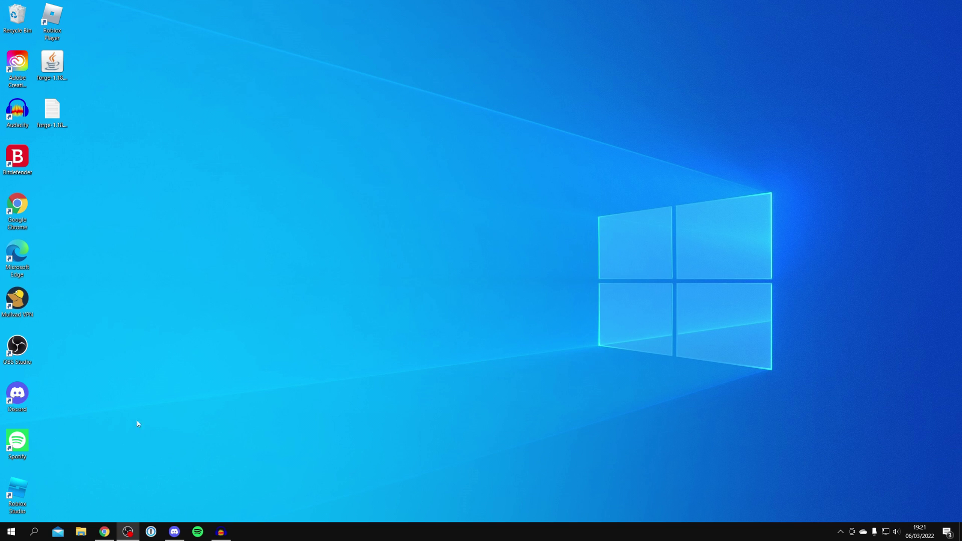
left_click(104, 531)
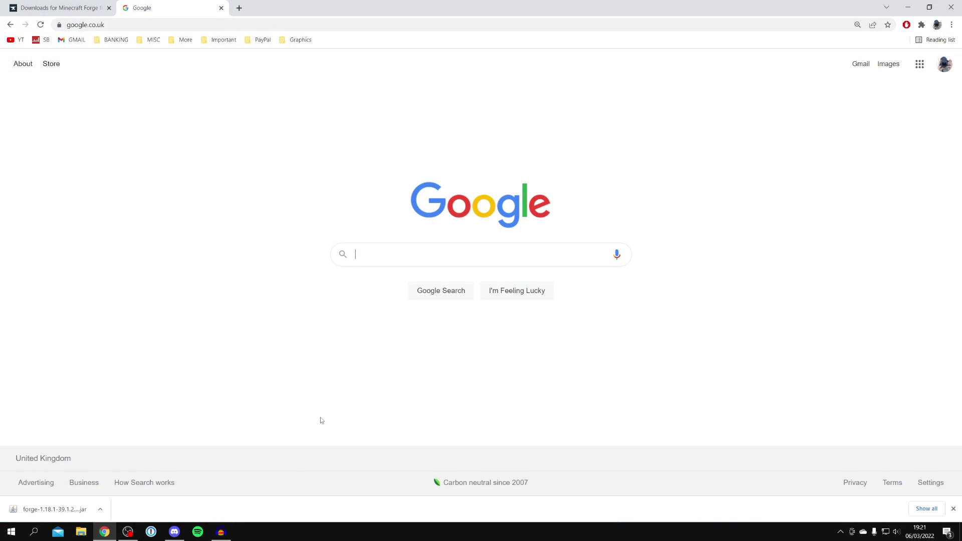
- Search for 'optifine' and go to the official OptiFine site's Downloads page
left_click(391, 259)
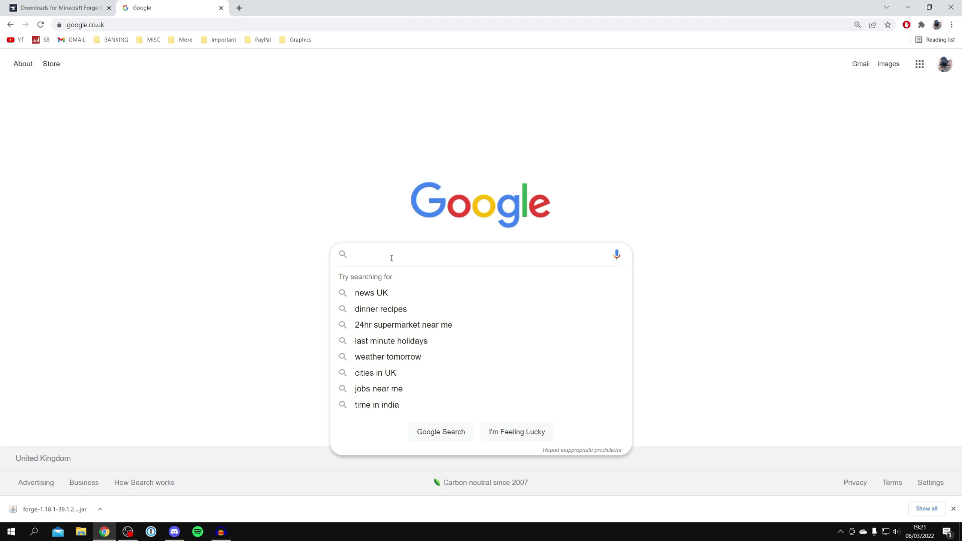
type("optifine")
key("Return")
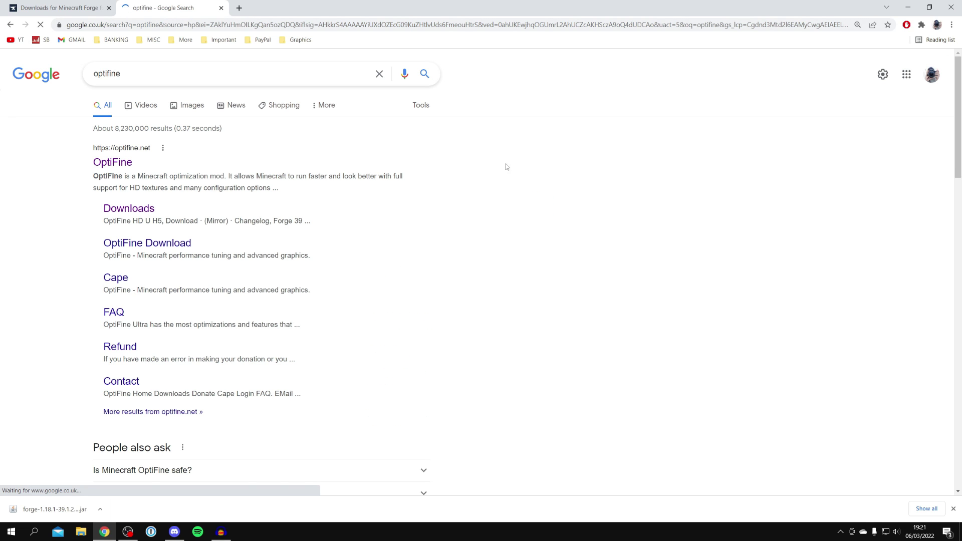
left_click(114, 162)
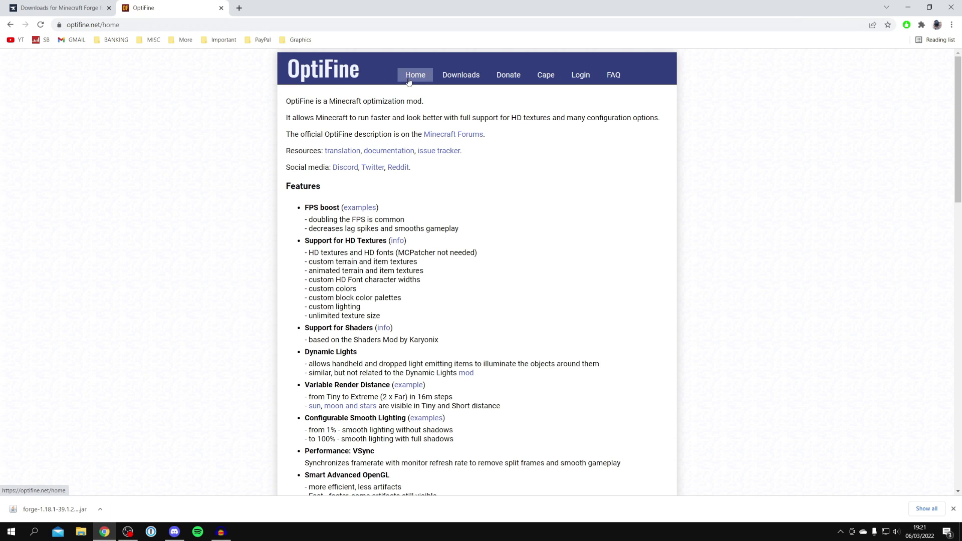
left_click(474, 76)
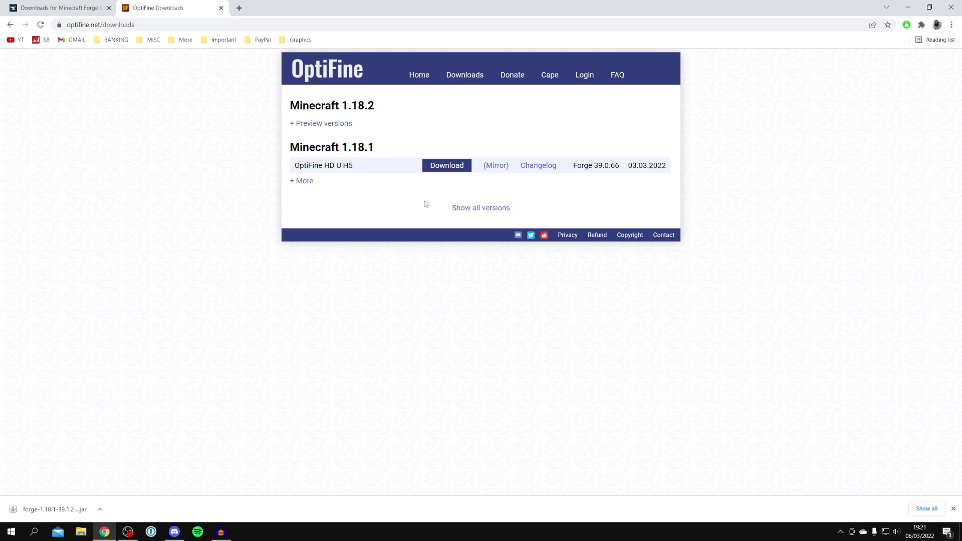
- Download OptiFine HD U H5 for Minecraft 1.18.1 from the full version list, skipping the ad
left_click(469, 208)
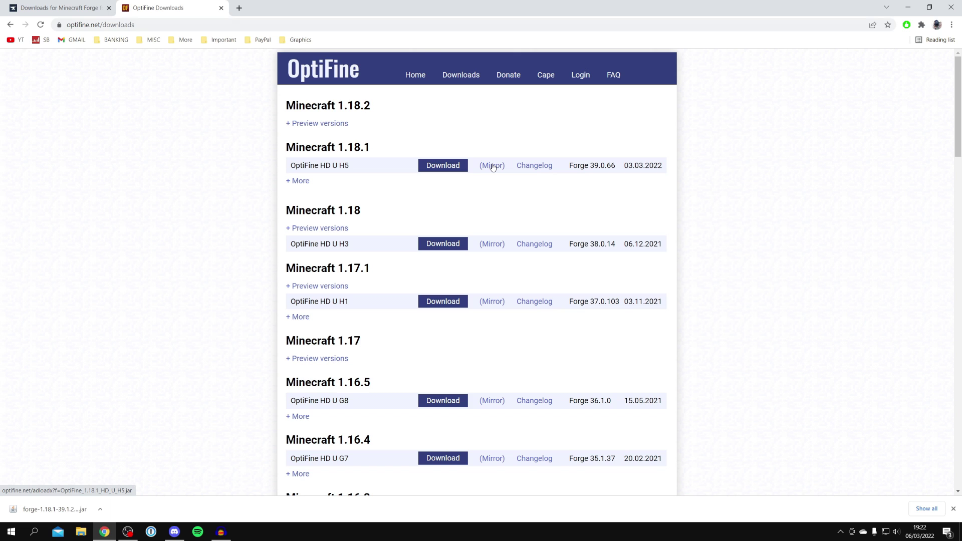
left_click(444, 166)
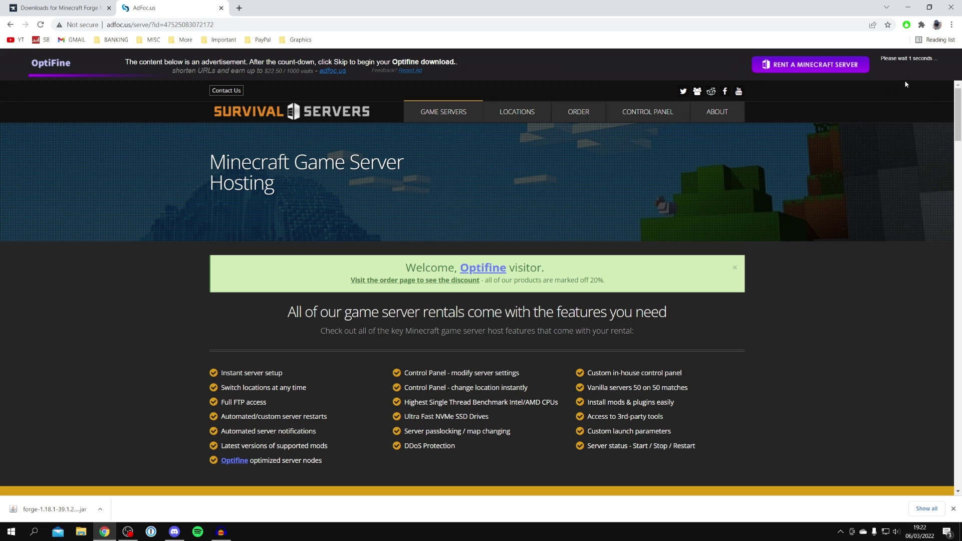
left_click(910, 67)
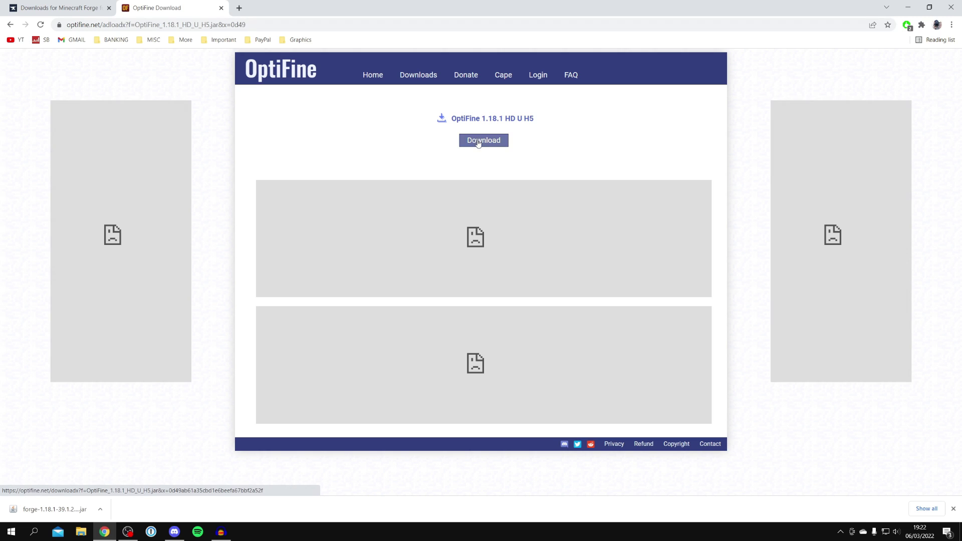
left_click(479, 143)
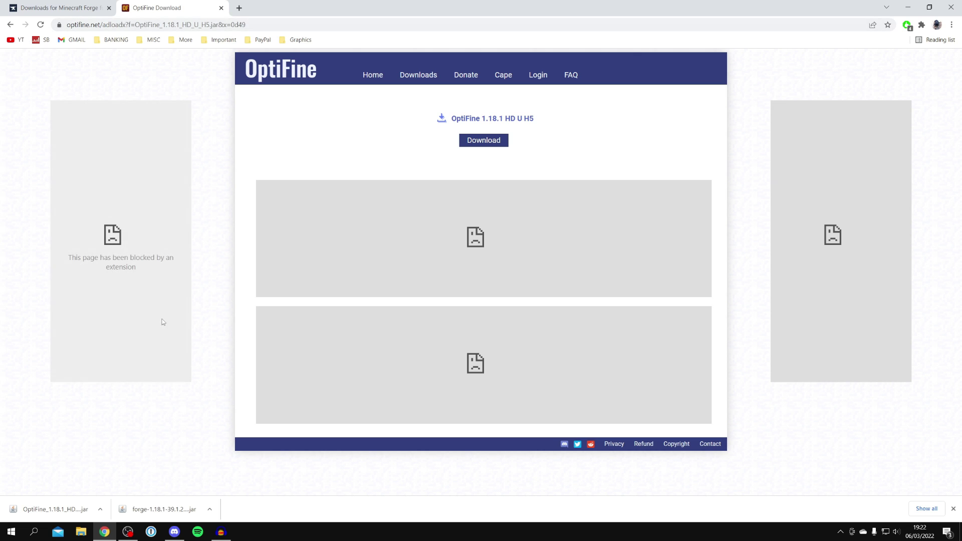
- Drag the OptiFine_1.18.1_HD_U_H5.jar from Chrome's download bar onto the desktop and close Chrome
left_click_drag(419, 4, 554, 41)
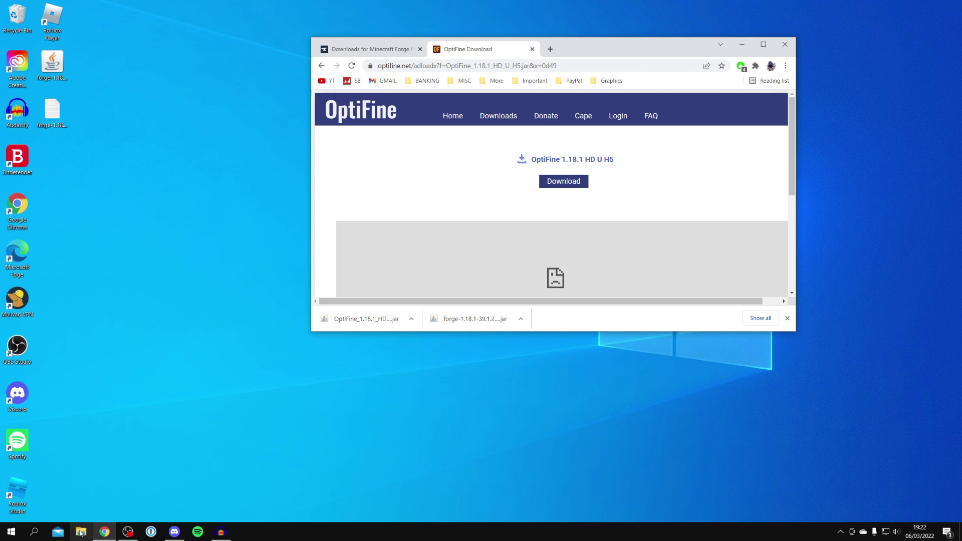
left_click_drag(367, 319, 183, 240)
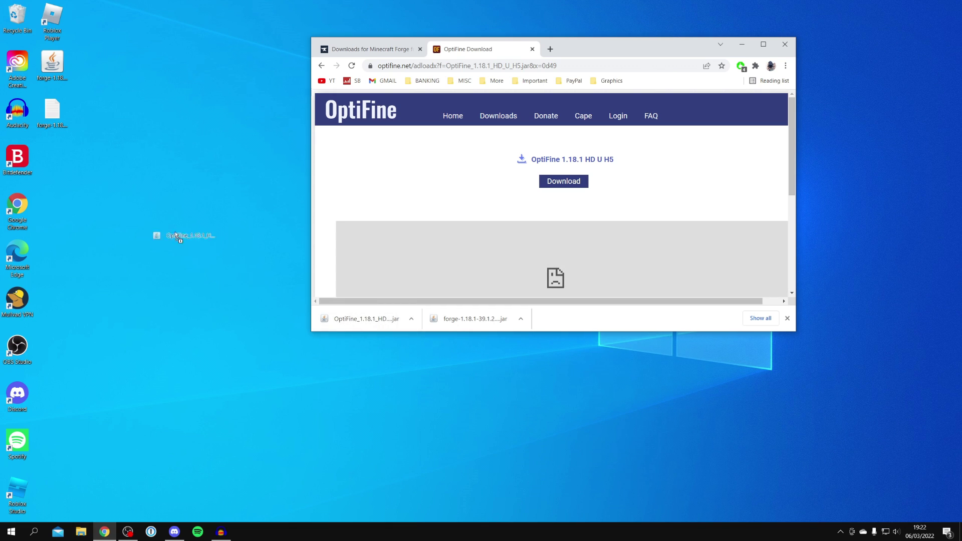
left_click_drag(61, 159, 59, 156)
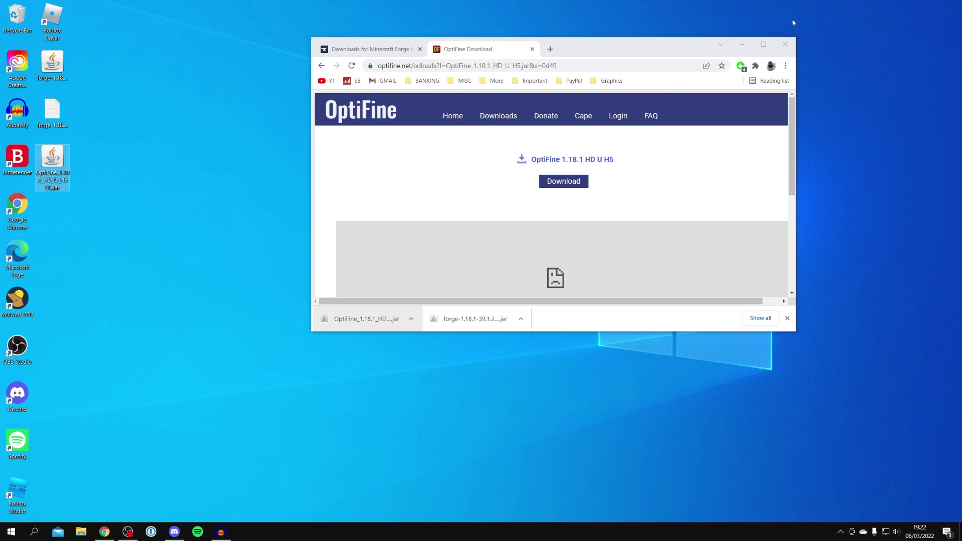
left_click(782, 47)
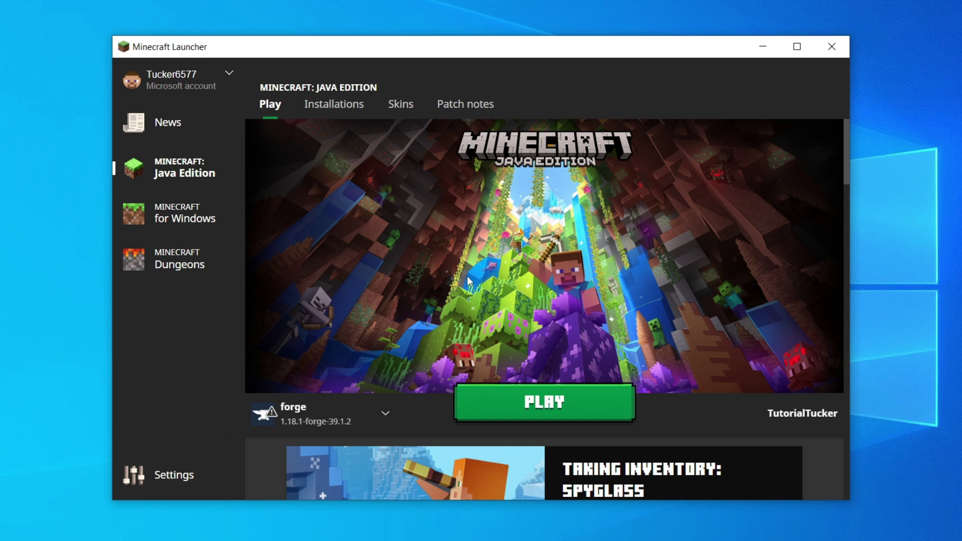
- Launch the forge 1.18.1-forge-39.1.2 installation and accept the modified-installation risk warning
left_click(348, 411)
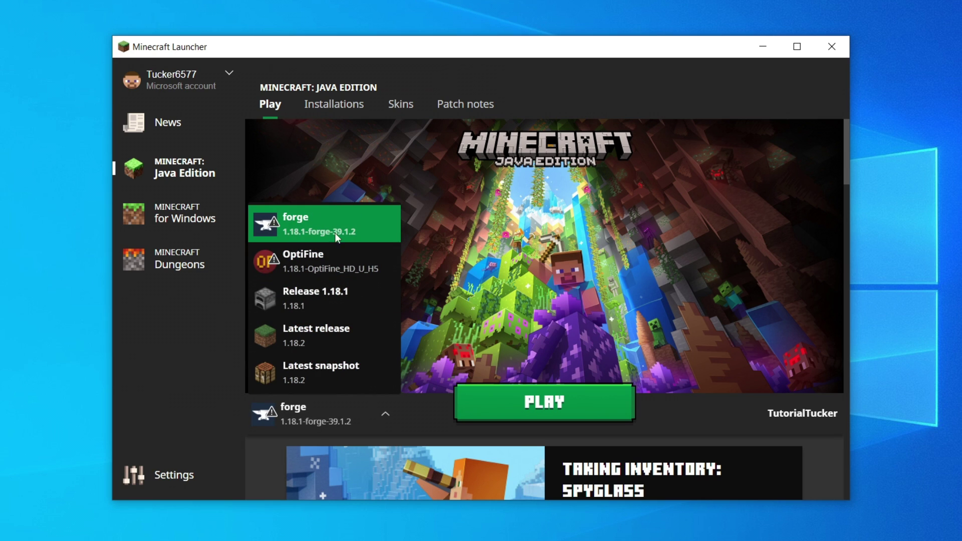
left_click(359, 103)
mouse_move(312, 244)
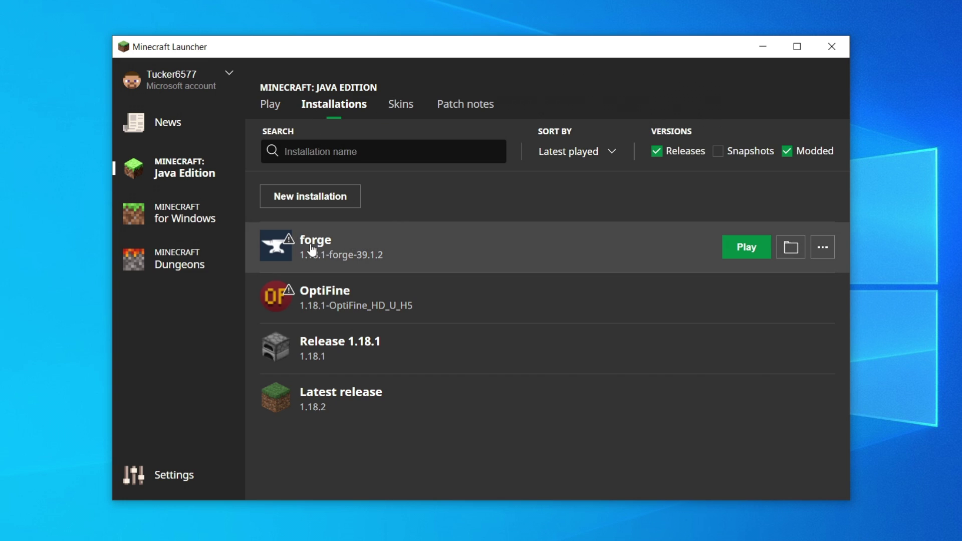
left_click(757, 251)
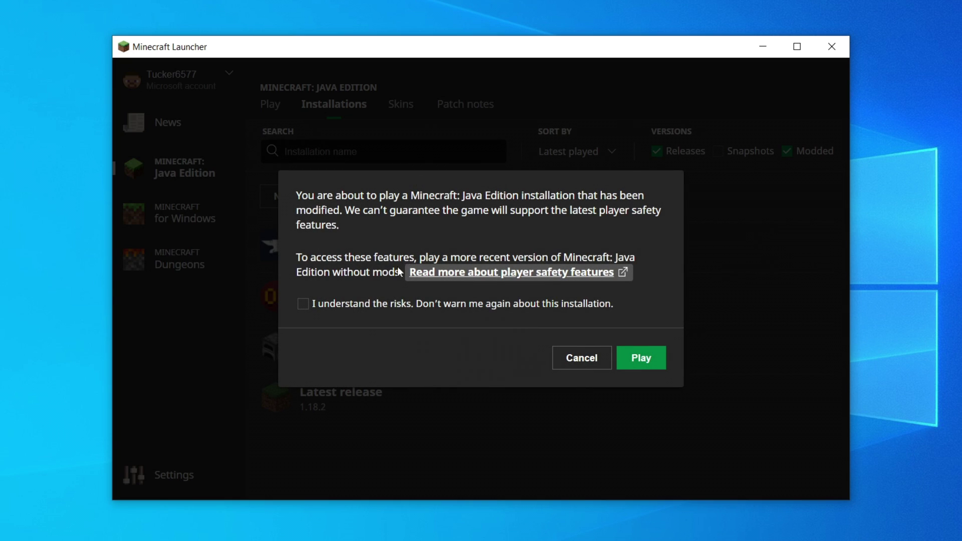
left_click(372, 304)
left_click(640, 360)
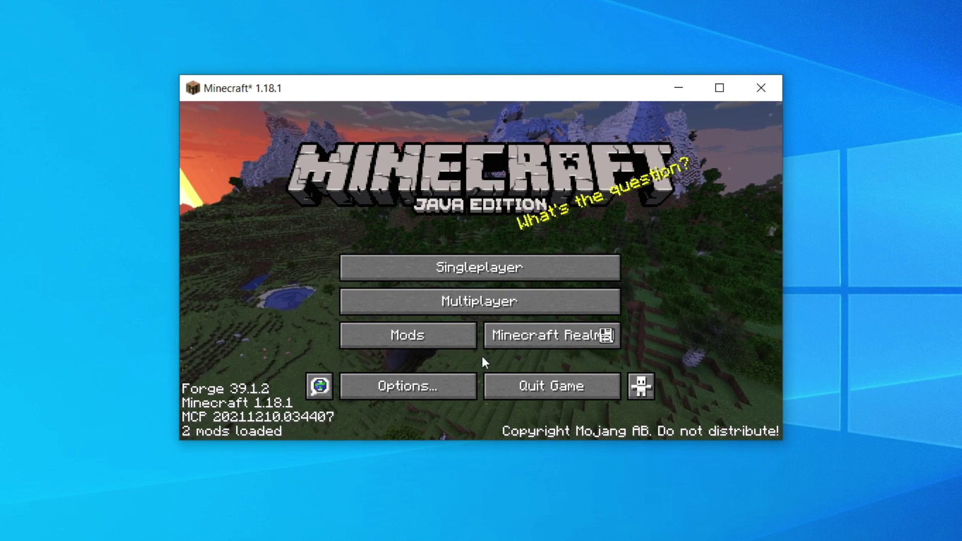
- From the Mods screen, put the OptiFine 1.18.1 HD U H5 jar into the mods folder
left_click(435, 341)
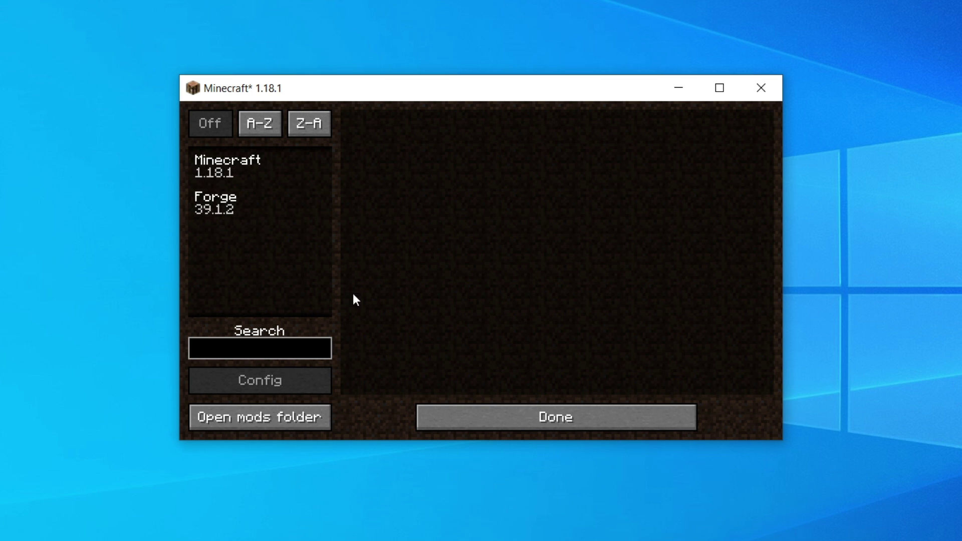
left_click(304, 420)
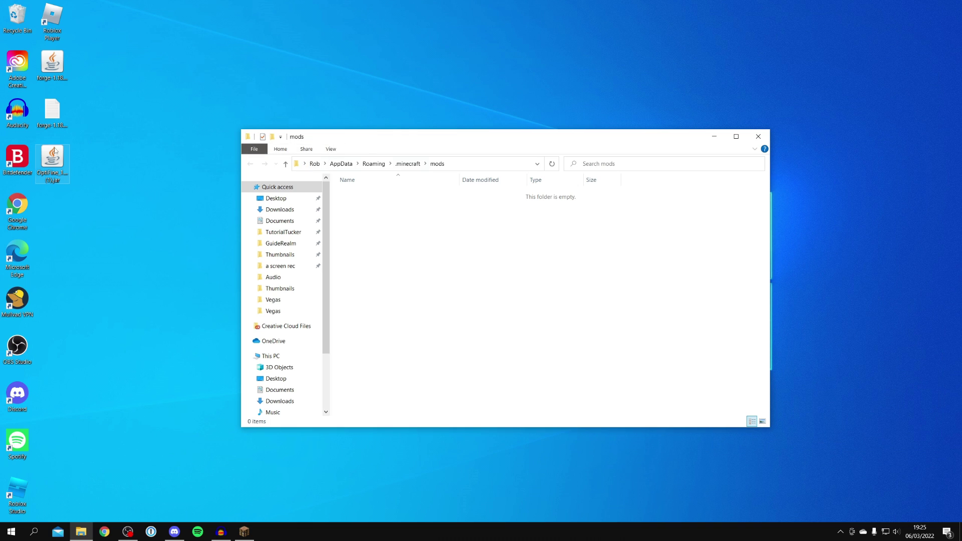
left_click_drag(56, 164, 399, 260)
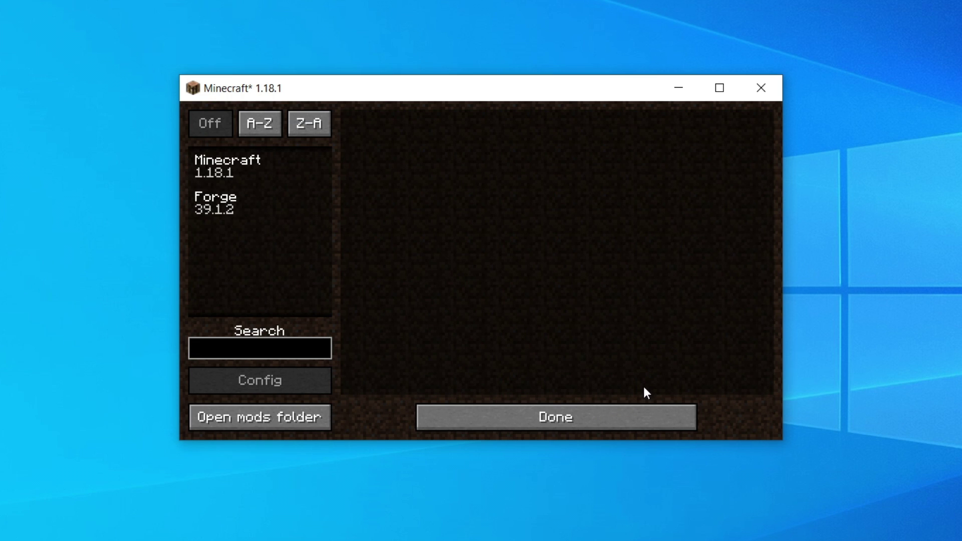
left_click(633, 422)
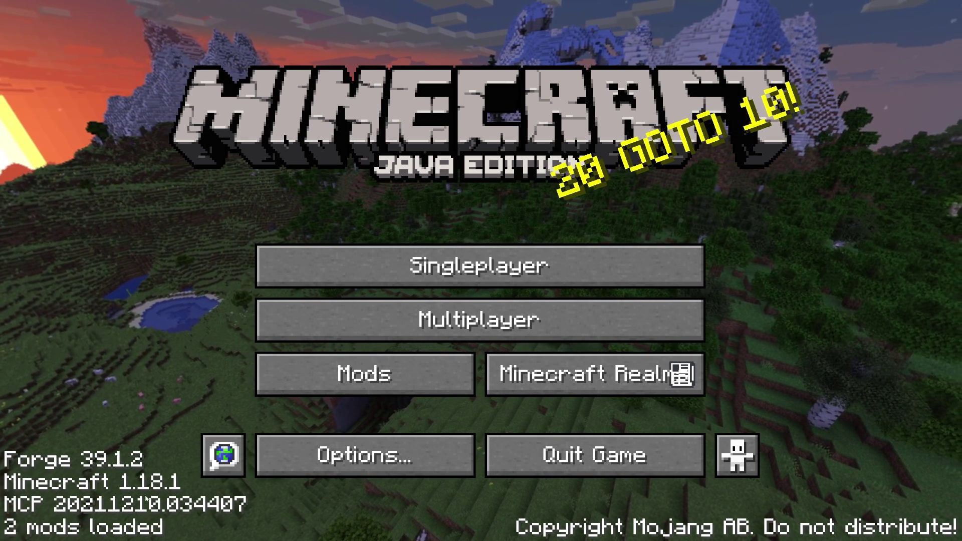
left_click(346, 374)
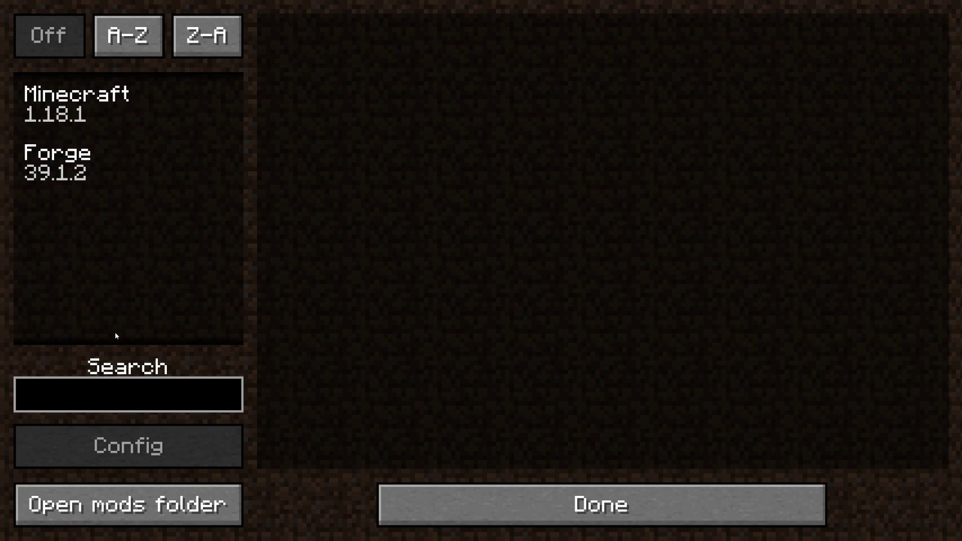
- Check Options > Video Settings to confirm OptiFine HD H5 Ultra is running alongside Forge
left_click(553, 505)
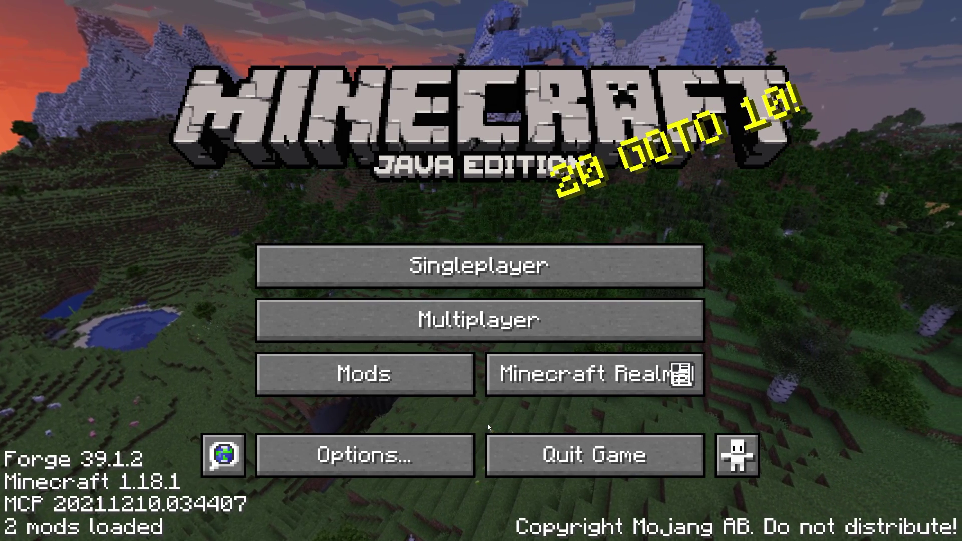
left_click(427, 444)
left_click(371, 272)
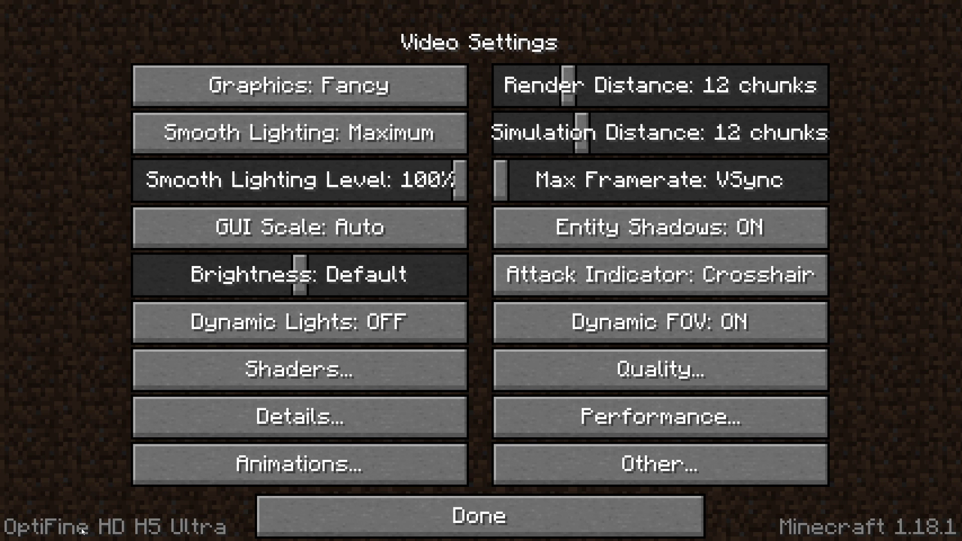
left_click(389, 524)
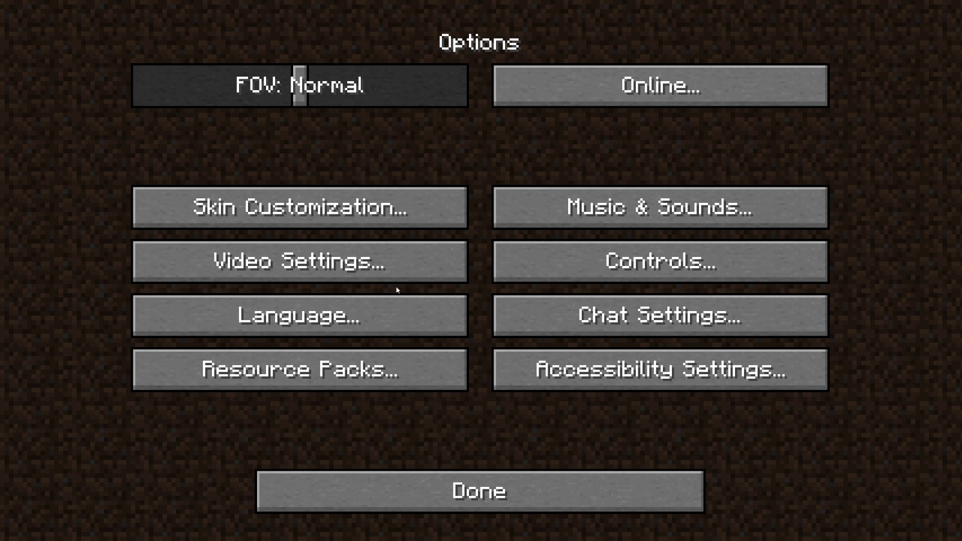
left_click(391, 270)
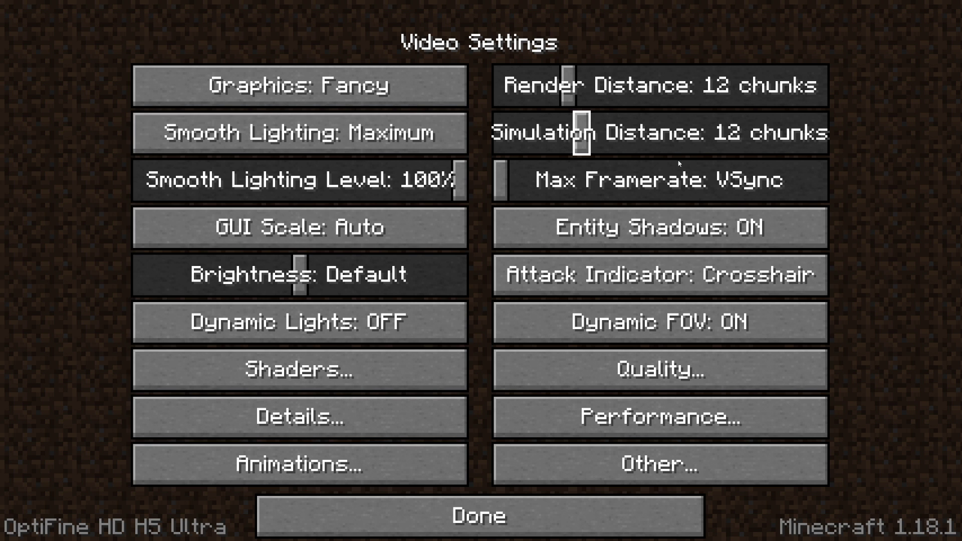